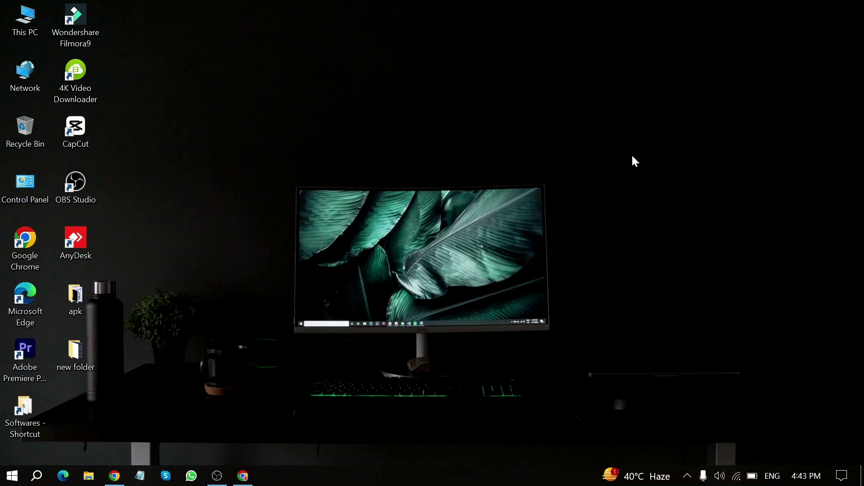
- Bring up the WordPress dashboard in Chrome and go to the All Posts list
click(115, 476)
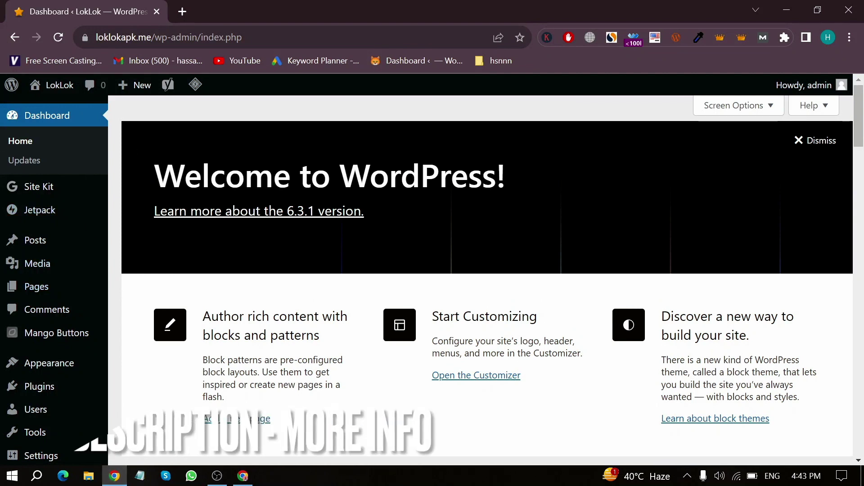
drag(150, 162, 558, 177)
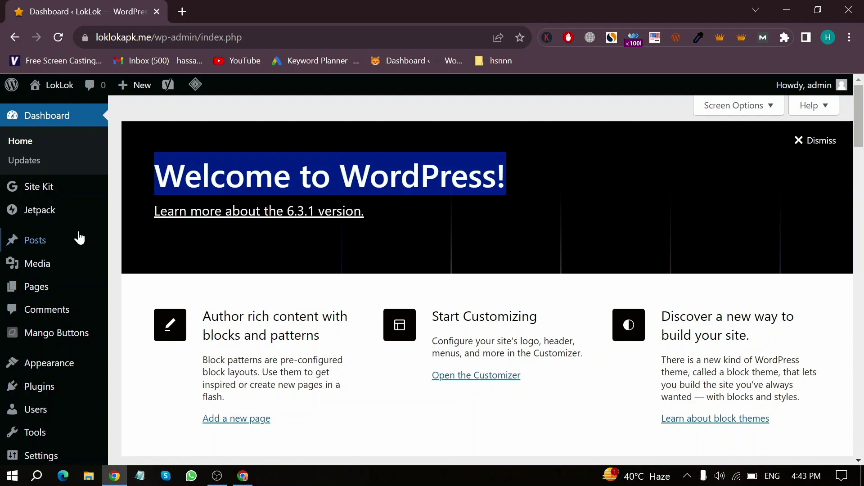
mouse_move(35, 241)
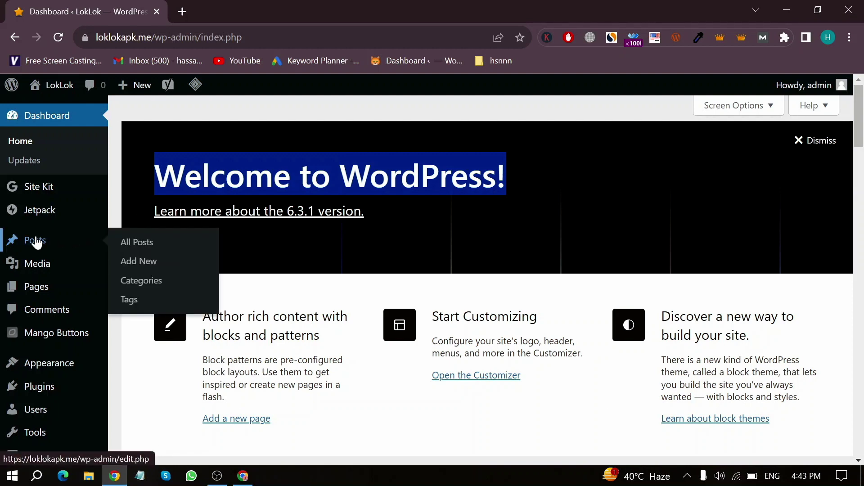
click(137, 243)
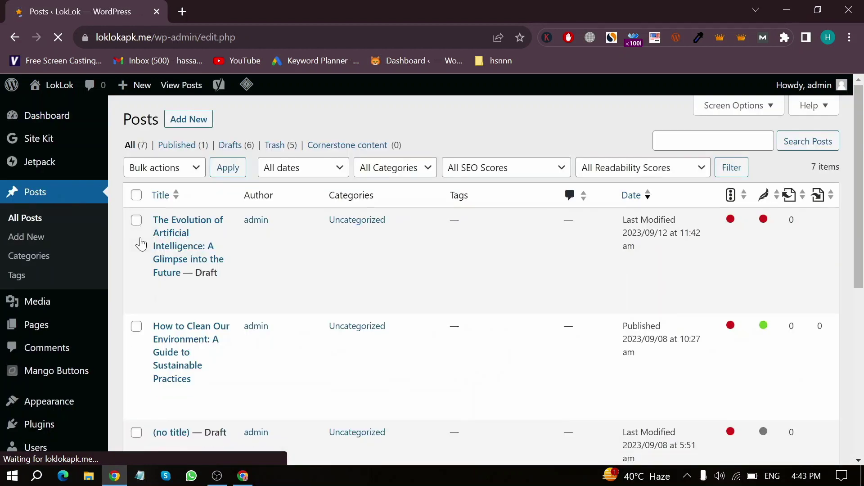
mouse_move(191, 365)
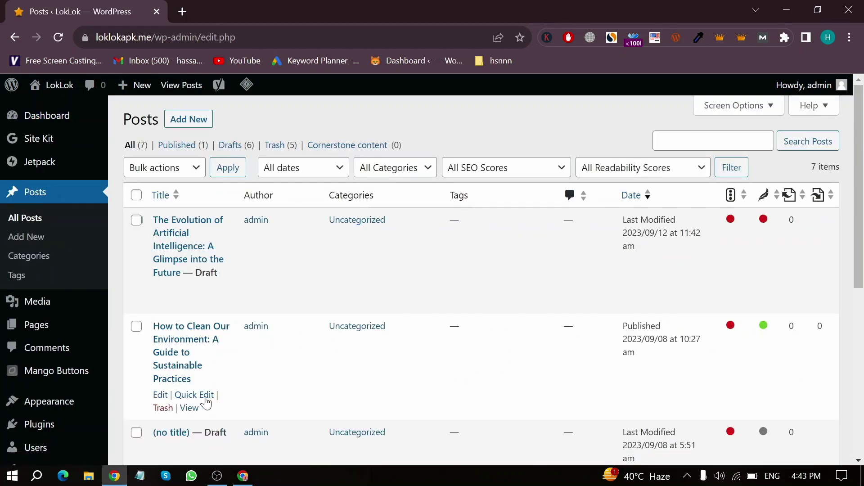
- Trash the published 'How to Clean Our Environment' post and dismiss the Yoast SEO banner
click(162, 407)
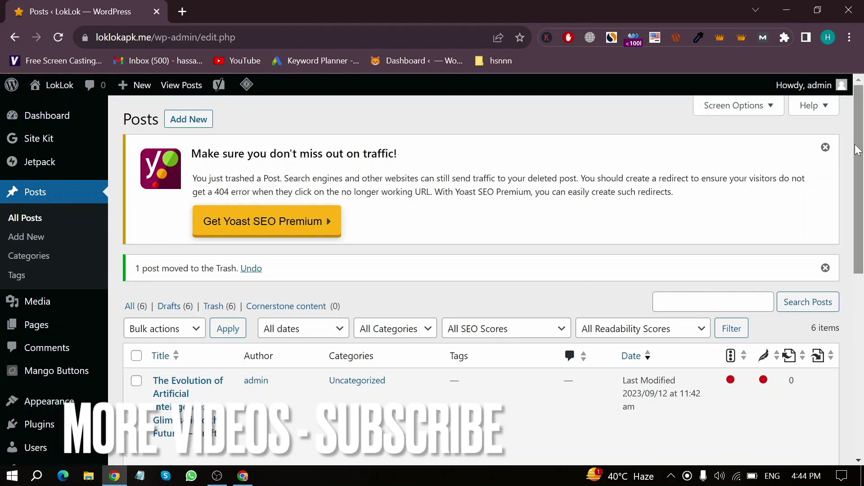
click(825, 148)
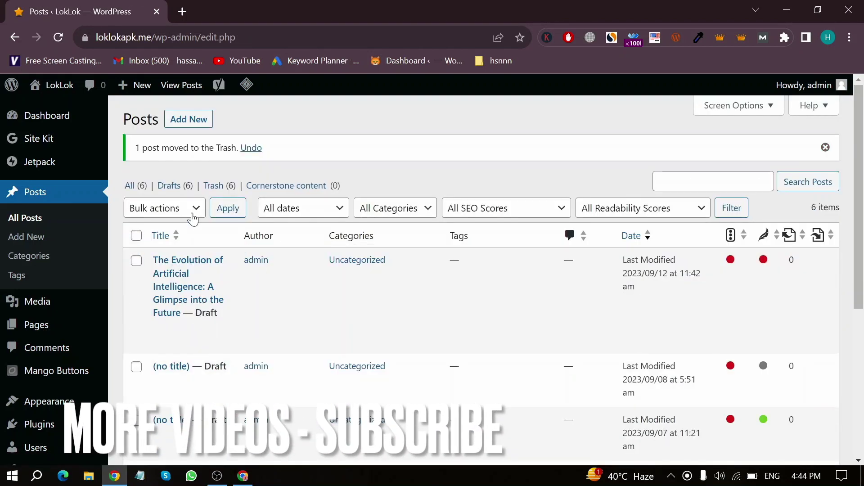
- Permanently delete 'How to Clean Our Environment' from the Trash view, then minimize Chrome
click(213, 185)
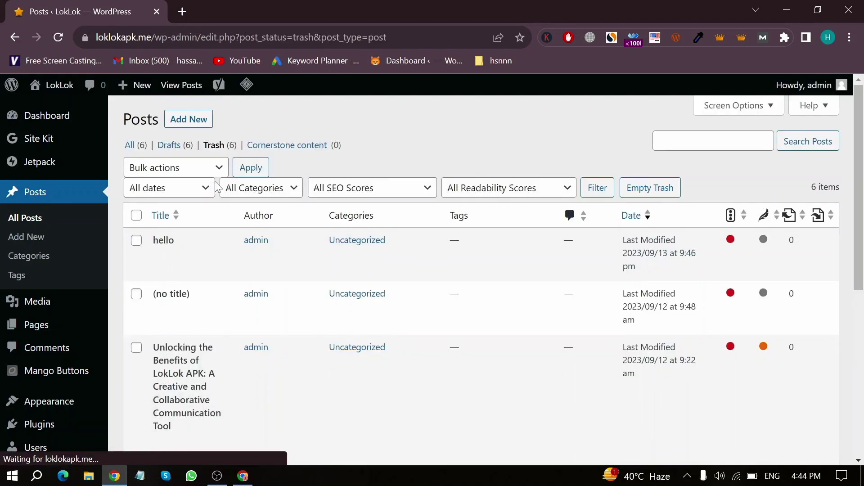
scroll(210, 257, down, 5)
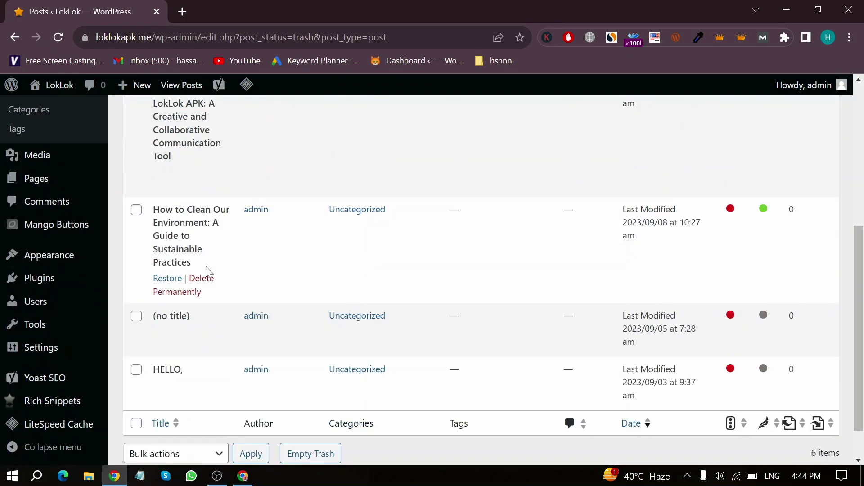
click(202, 279)
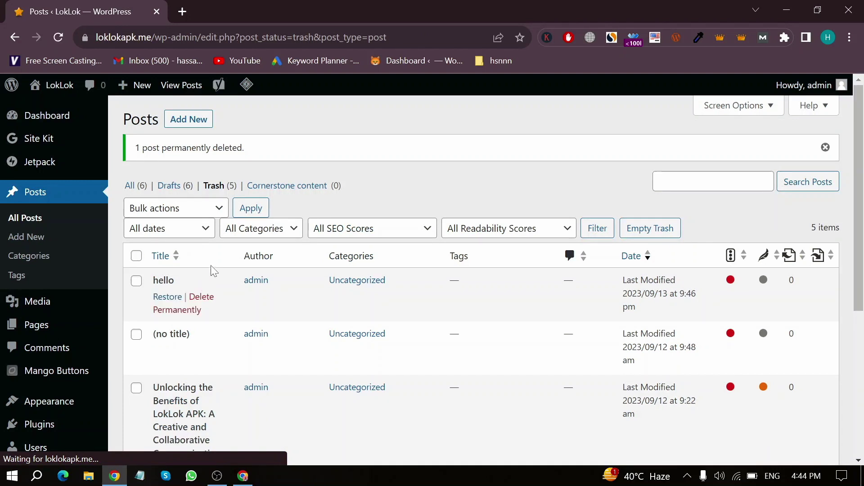
drag(132, 149, 278, 153)
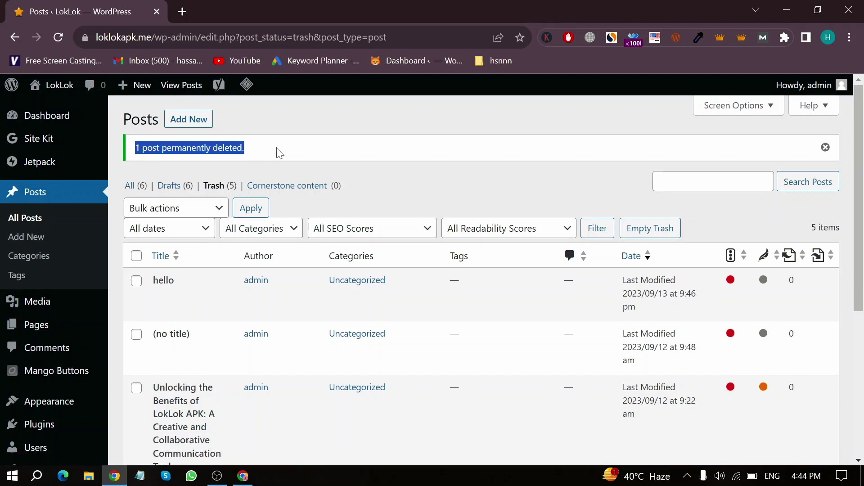
click(278, 152)
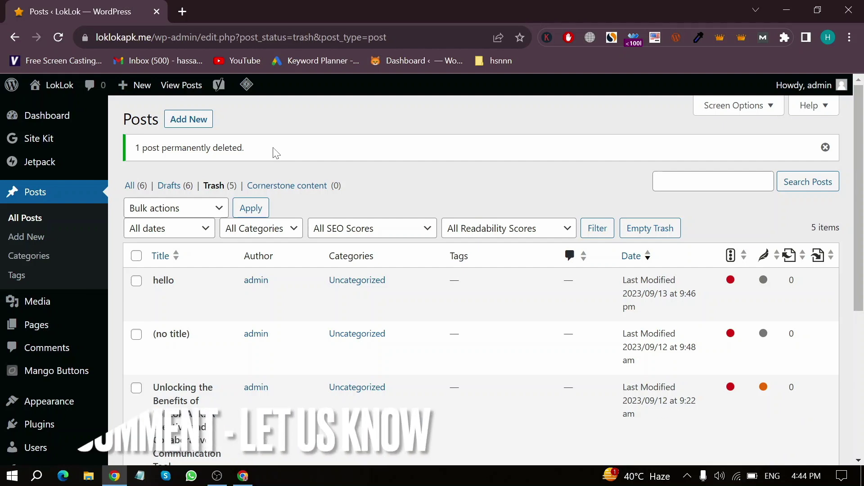
click(786, 10)
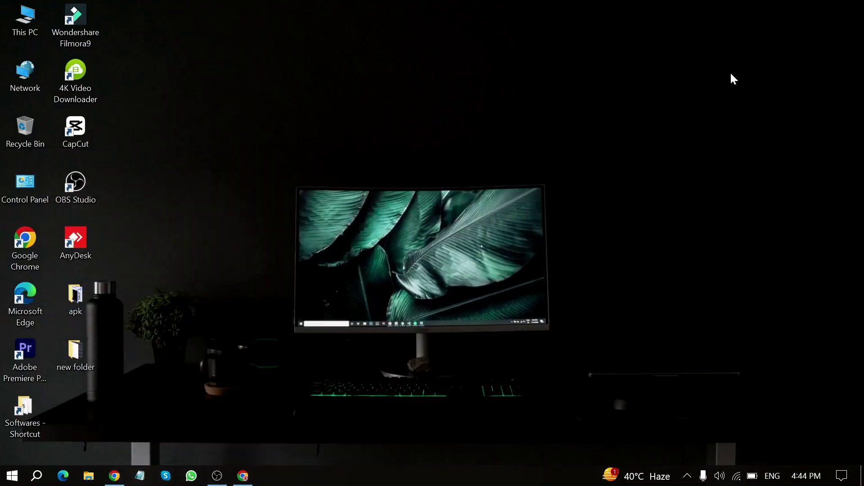